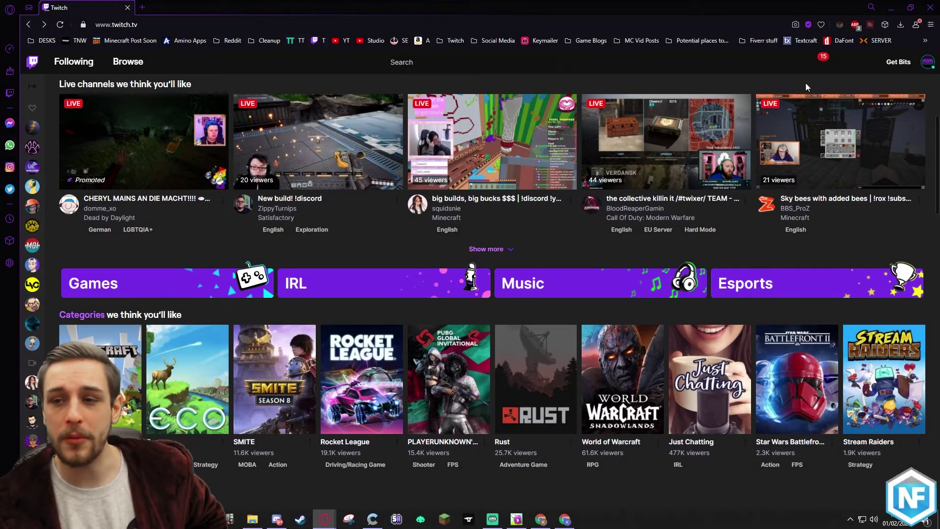
- Open the Creator Dashboard from the avatar menu and expand Viewer Rewards in the sidebar
{"action": "left_click", "coordinate": [931, 63]}
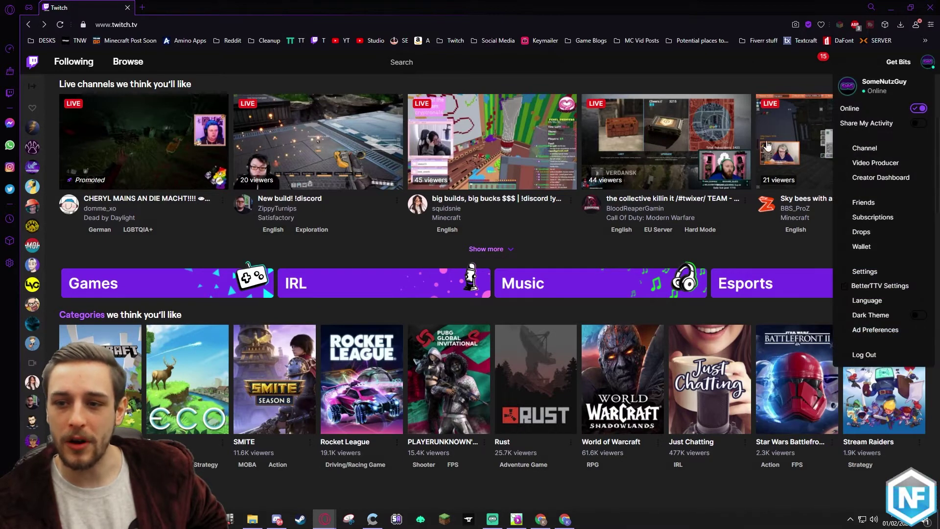
{"action": "left_click", "coordinate": [877, 181]}
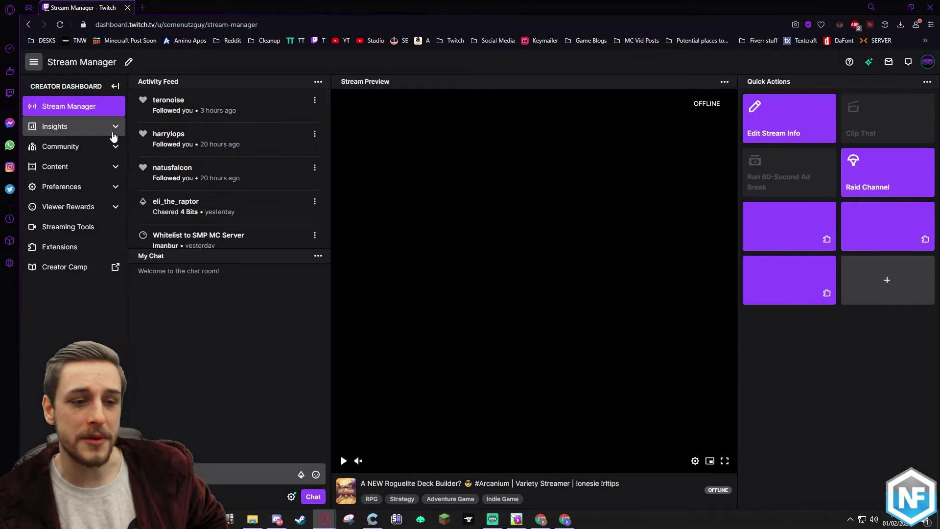
{"action": "left_click", "coordinate": [100, 208]}
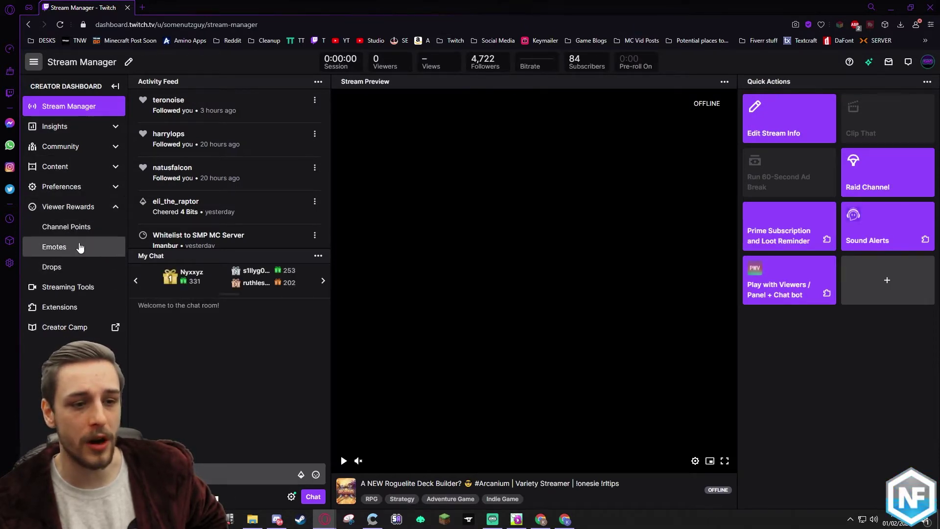
{"action": "left_click", "coordinate": [68, 206]}
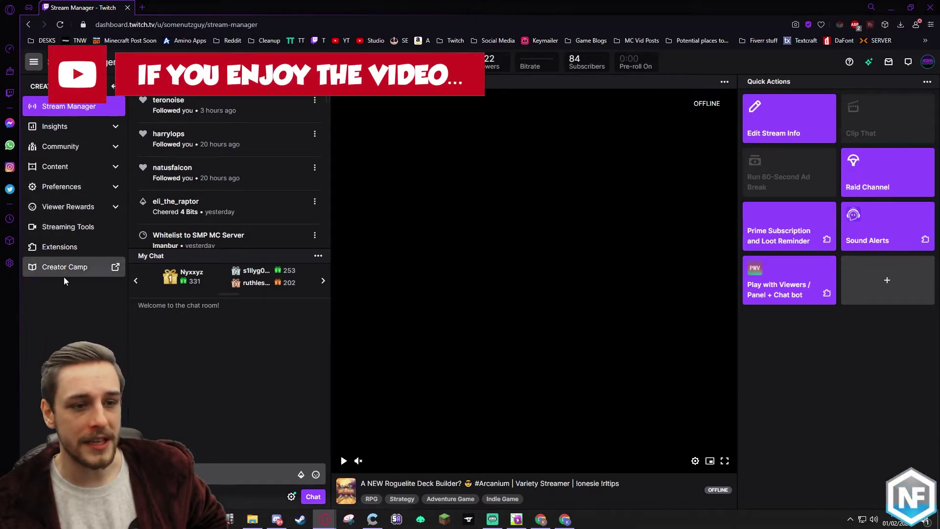
{"action": "left_click", "coordinate": [69, 207]}
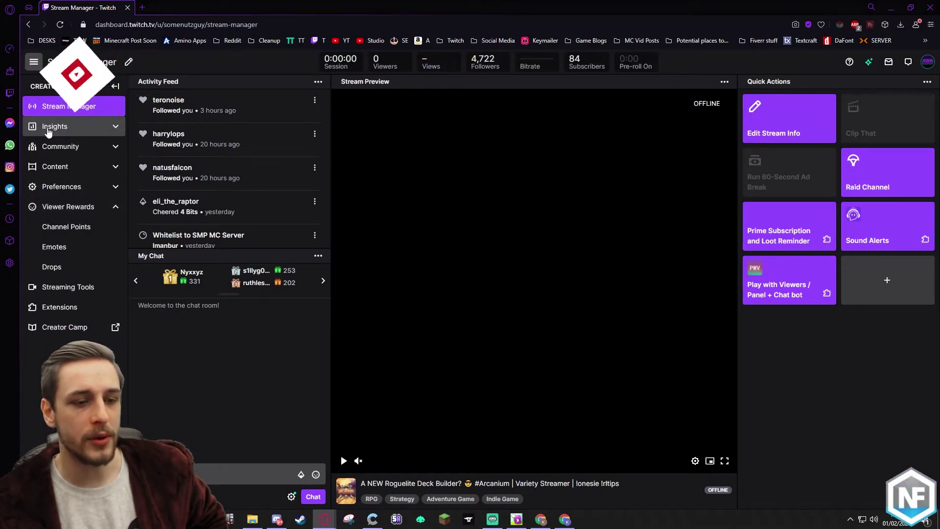
- Open the Emotes page and review the Subscriber and Bits Tier Emotes sections
{"action": "left_click", "coordinate": [62, 247]}
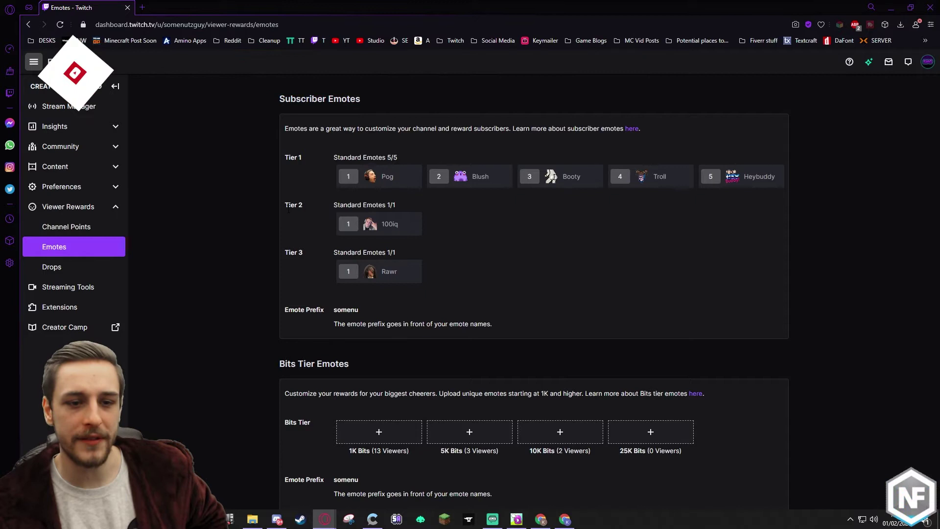
{"action": "scroll", "coordinate": [489, 226], "scroll_direction": "down", "scroll_amount": 1}
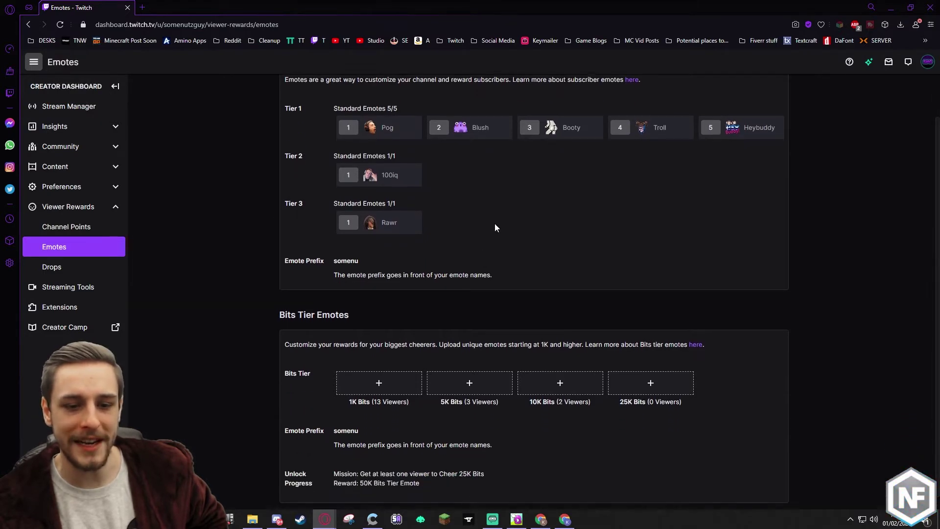
{"action": "scroll", "coordinate": [462, 250], "scroll_direction": "down", "scroll_amount": 1}
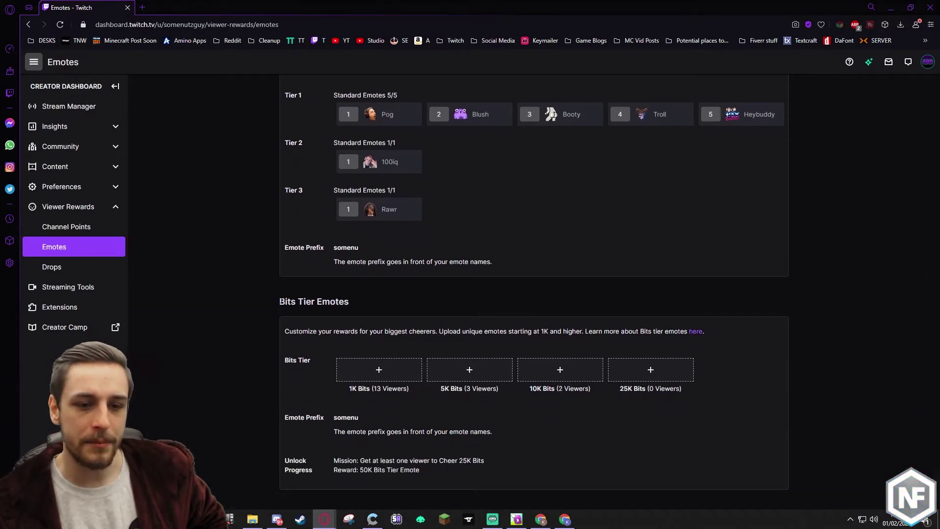
{"action": "left_click_drag", "start_coordinate": [276, 303], "coordinate": [410, 309]}
{"action": "left_click", "coordinate": [411, 307]}
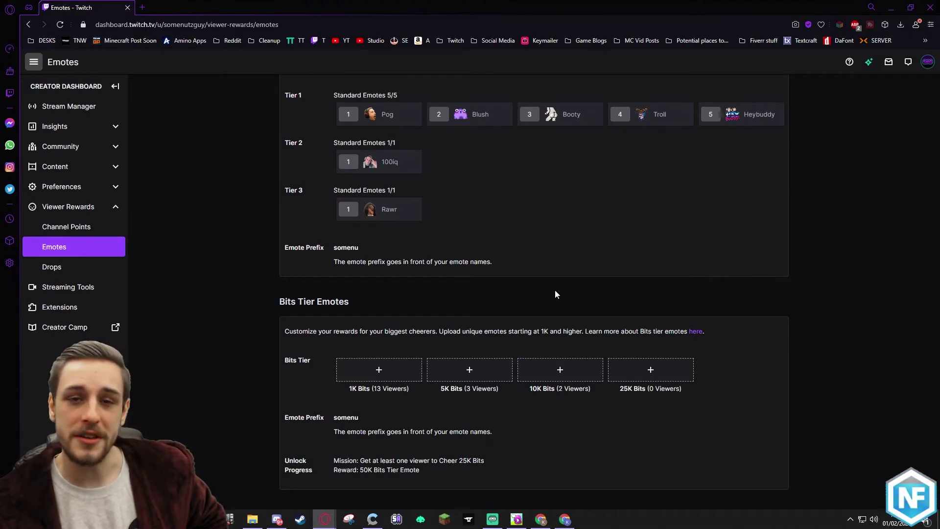
{"action": "scroll", "coordinate": [556, 294], "scroll_direction": "up", "scroll_amount": 1}
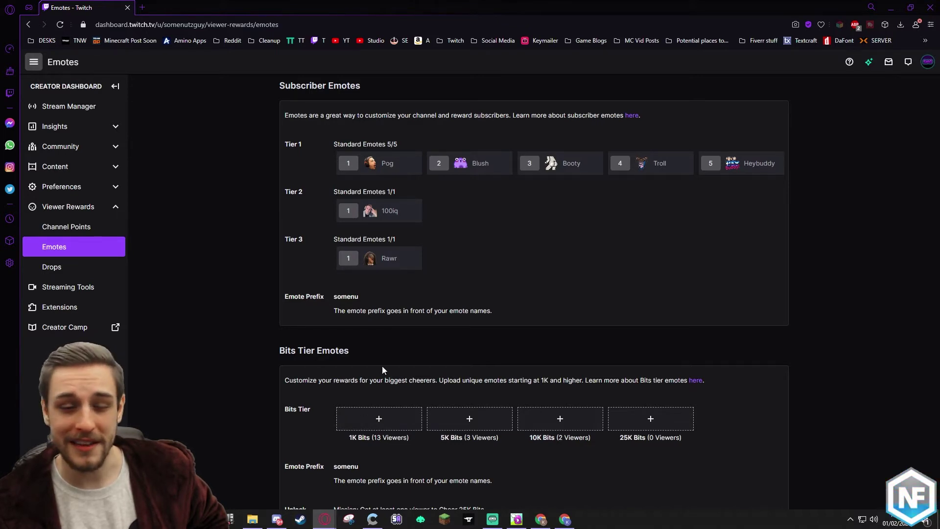
- Delete the Pog emote from Tier 1 and confirm the removal
{"action": "scroll", "coordinate": [462, 292], "scroll_direction": "up", "scroll_amount": 1}
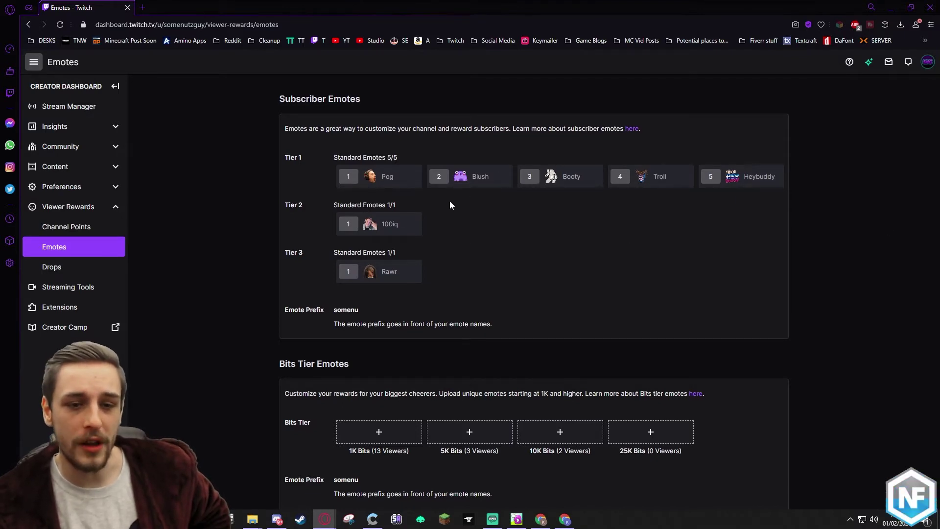
{"action": "left_click", "coordinate": [412, 177]}
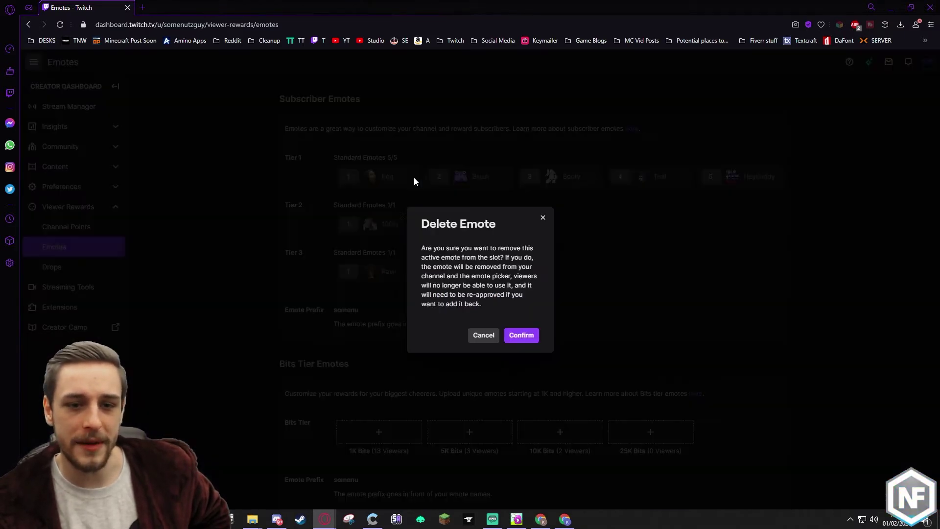
{"action": "left_click", "coordinate": [519, 335]}
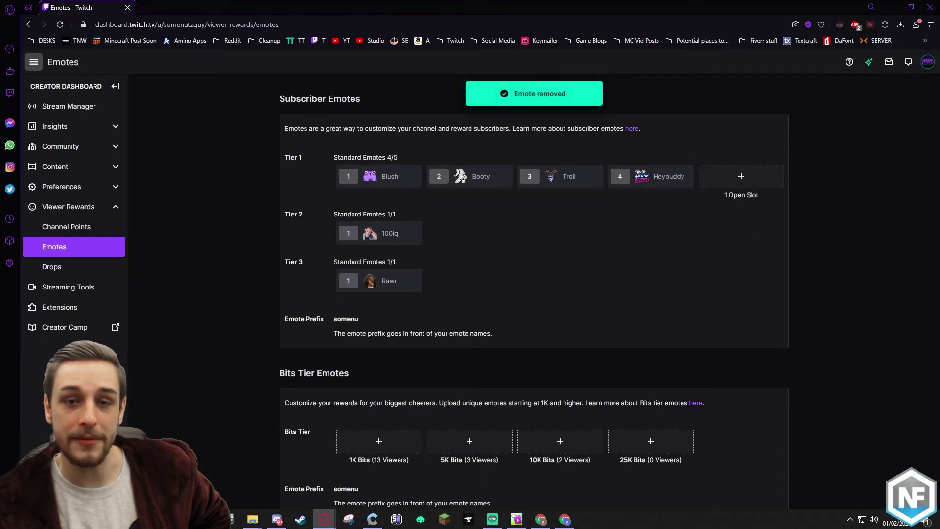
- Open the Tier 1 Standard Emote form for the open slot and review its image requirements
{"action": "left_click", "coordinate": [740, 179]}
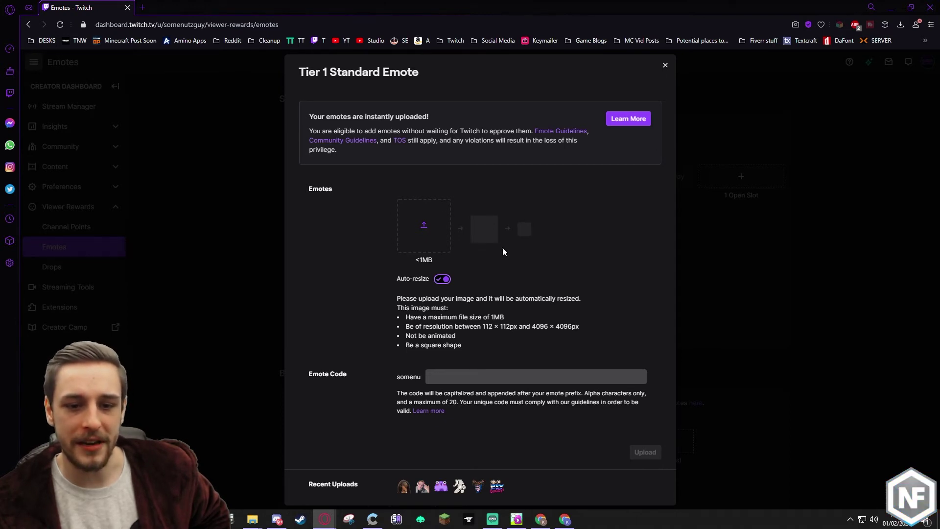
{"action": "left_click_drag", "start_coordinate": [424, 326], "coordinate": [585, 327]}
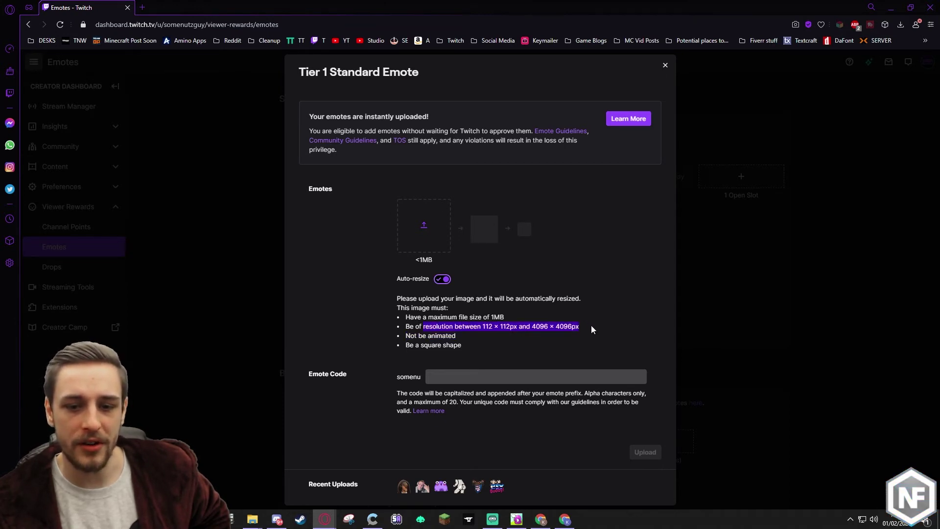
{"action": "left_click", "coordinate": [532, 326]}
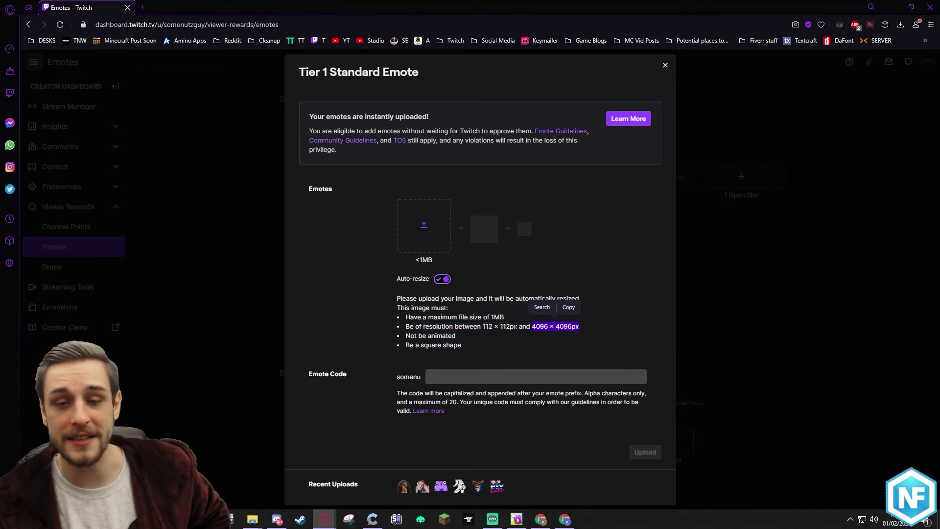
{"action": "left_click", "coordinate": [581, 270]}
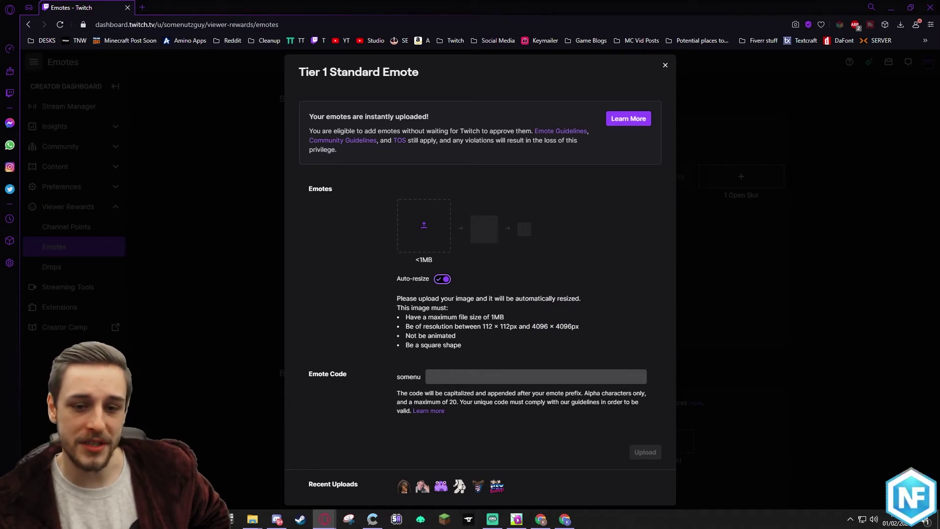
{"action": "left_click_drag", "start_coordinate": [406, 316], "coordinate": [517, 319]}
{"action": "left_click", "coordinate": [462, 338]}
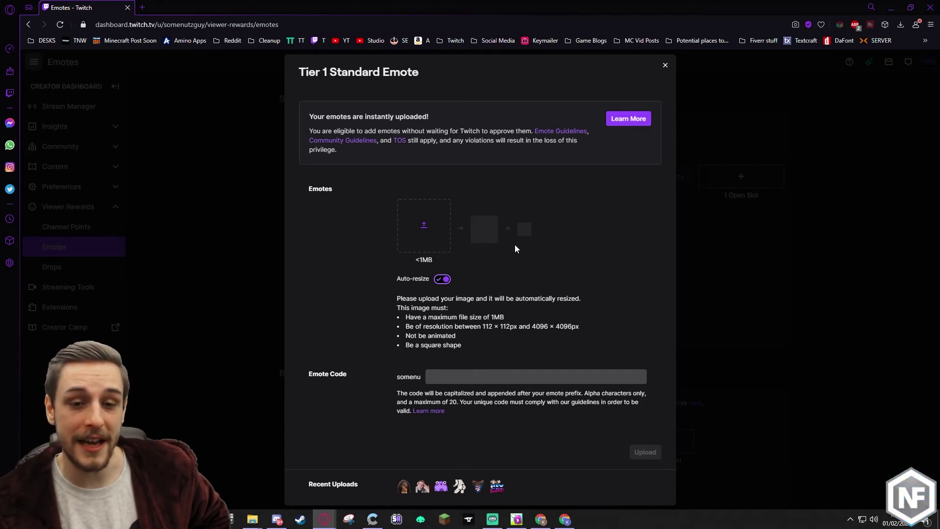
- Drop the headphone-wearing face image from Explorer into the emote upload area
{"action": "left_click", "coordinate": [429, 230]}
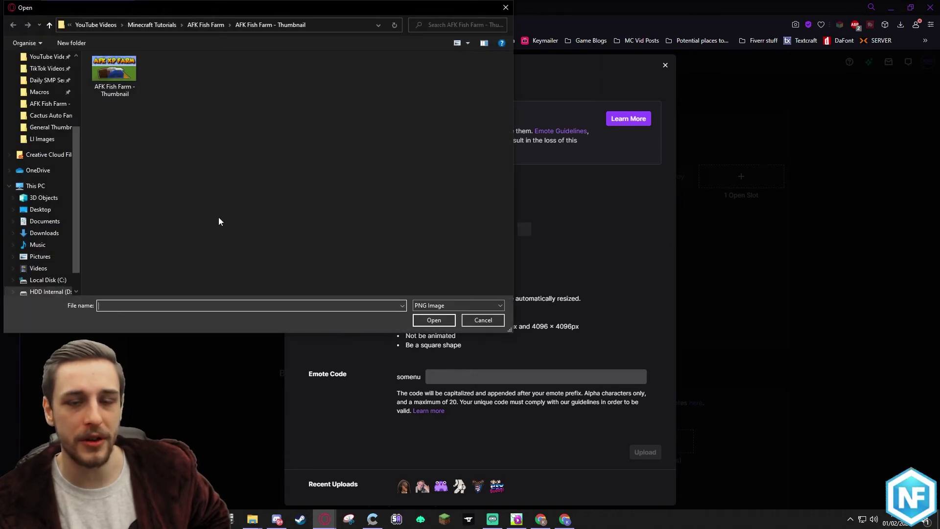
{"action": "left_click", "coordinate": [506, 8]}
{"action": "mouse_move", "coordinate": [939, 143]}
{"action": "left_mouse_down"}
{"action": "mouse_move", "coordinate": [688, 142]}
{"action": "mouse_move", "coordinate": [939, 142]}
{"action": "left_mouse_up"}
{"action": "left_click_drag", "start_coordinate": [939, 230], "coordinate": [426, 234]}
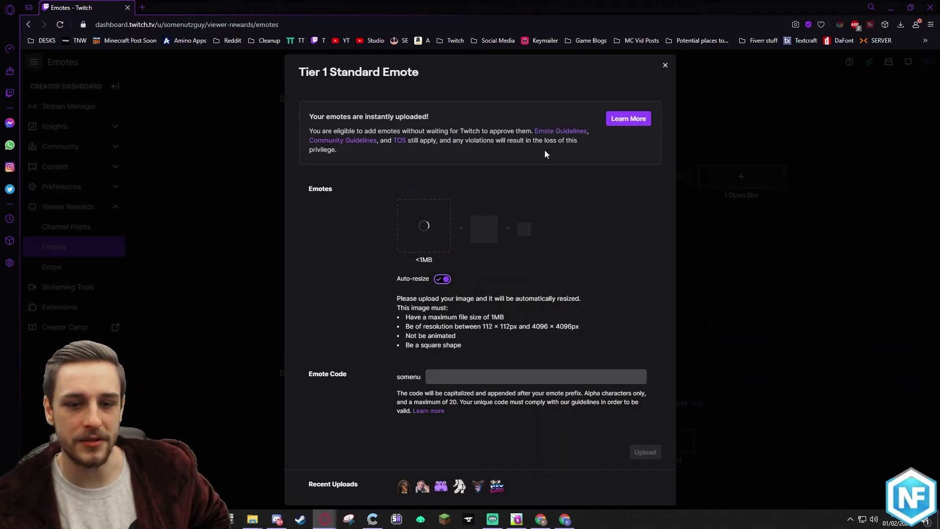
- Enter 'pog' as the emote code after the channel prefix
{"action": "left_click", "coordinate": [493, 378]}
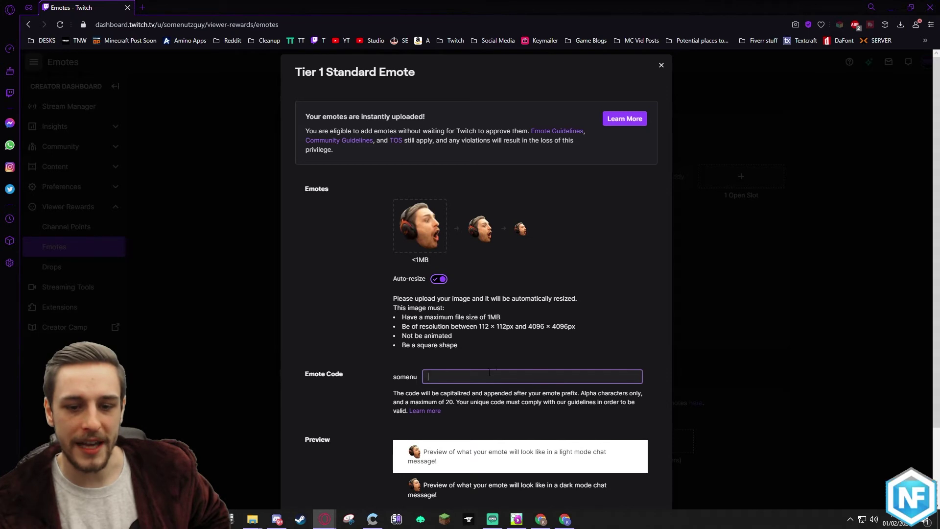
{"action": "scroll", "coordinate": [607, 316], "scroll_direction": "down", "scroll_amount": 1}
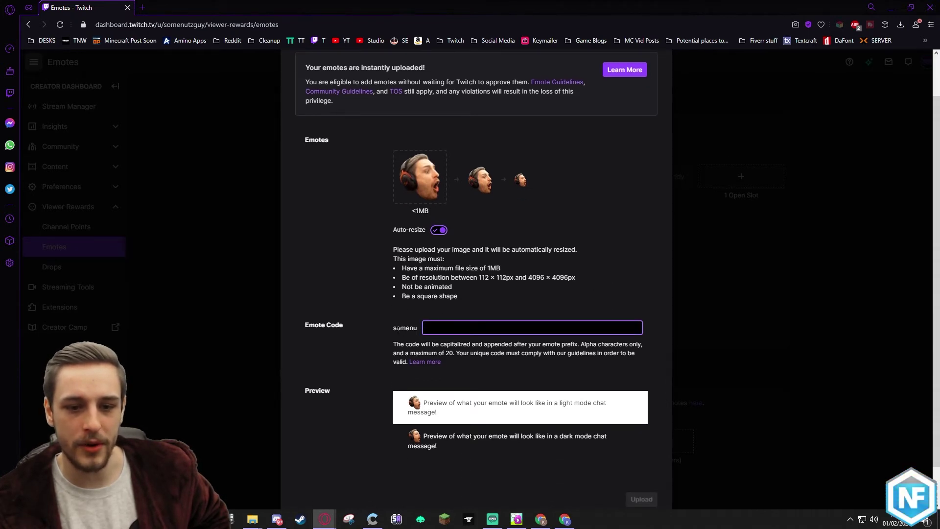
{"action": "left_click_drag", "start_coordinate": [396, 328], "coordinate": [427, 322]}
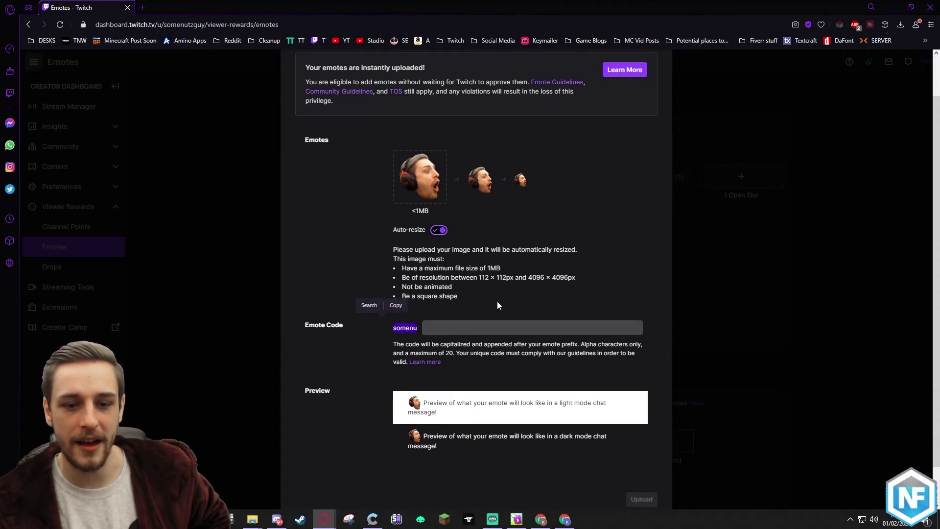
{"action": "left_click", "coordinate": [473, 328]}
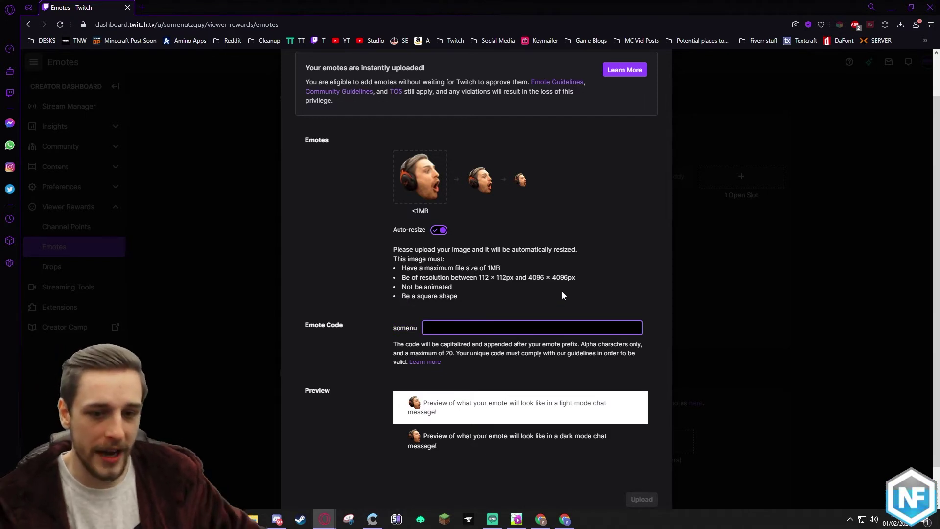
{"action": "type", "text": "pog"}
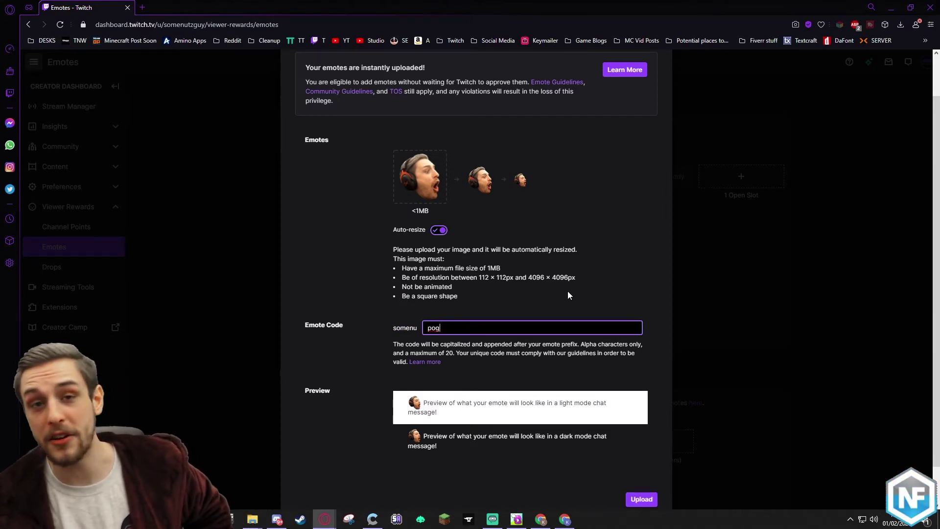
{"action": "scroll", "coordinate": [544, 297], "scroll_direction": "down", "scroll_amount": 1}
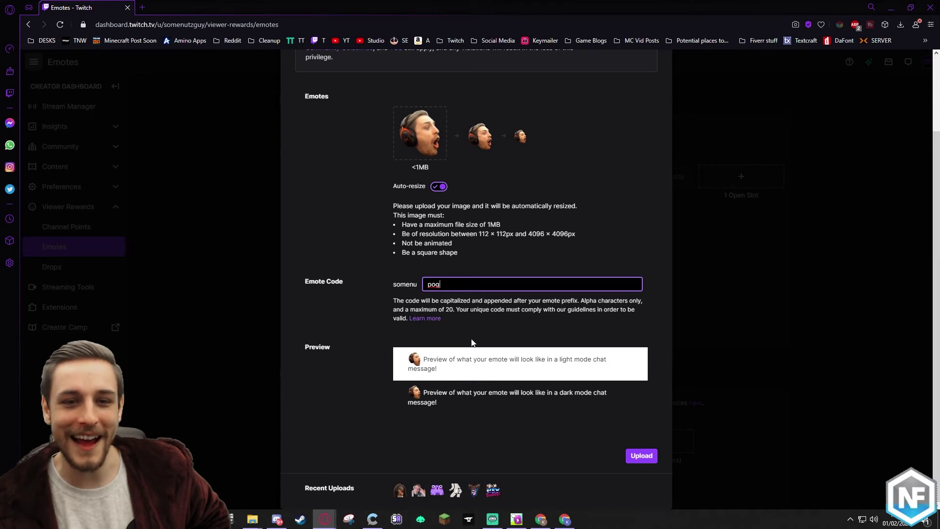
{"action": "scroll", "coordinate": [473, 343], "scroll_direction": "up", "scroll_amount": 2}
{"action": "scroll", "coordinate": [443, 355], "scroll_direction": "down", "scroll_amount": 2}
- Upload the pog emote to fill Tier 1's fifth slot
{"action": "left_click", "coordinate": [640, 455]}
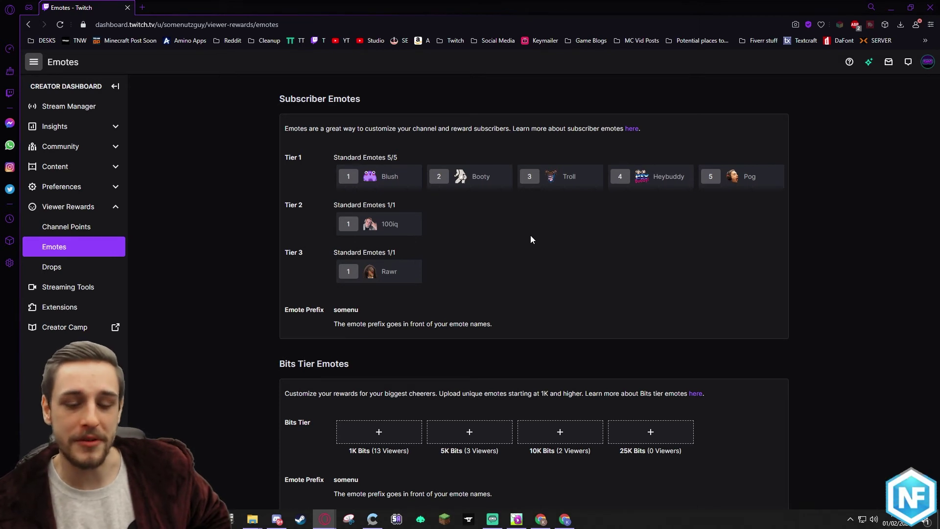
{"action": "scroll", "coordinate": [530, 235], "scroll_direction": "down", "scroll_amount": 1}
{"action": "scroll", "coordinate": [574, 403], "scroll_direction": "up", "scroll_amount": 1}
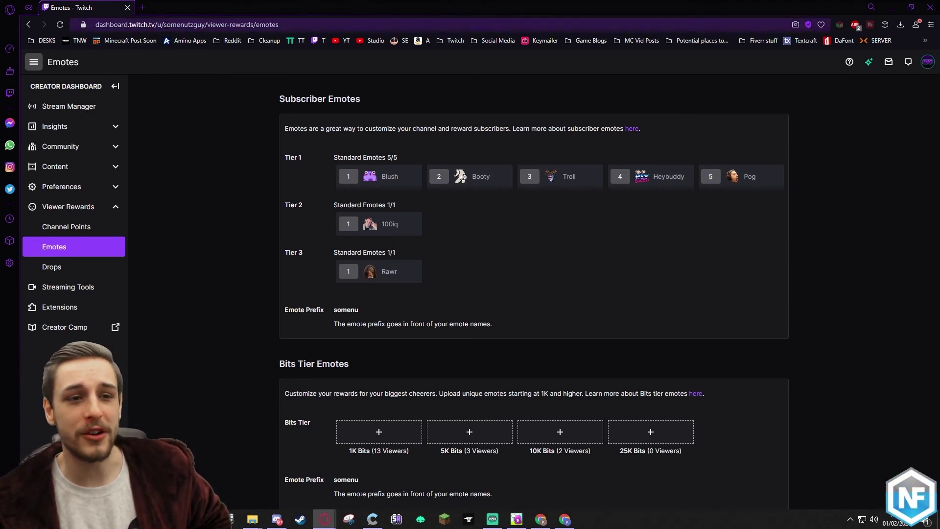
{"action": "left_click_drag", "start_coordinate": [165, 24], "coordinate": [201, 24]}
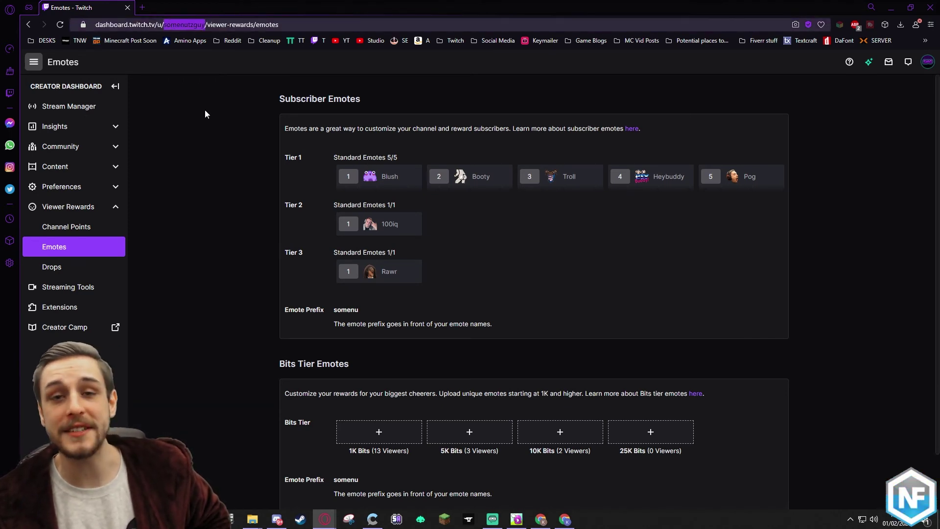